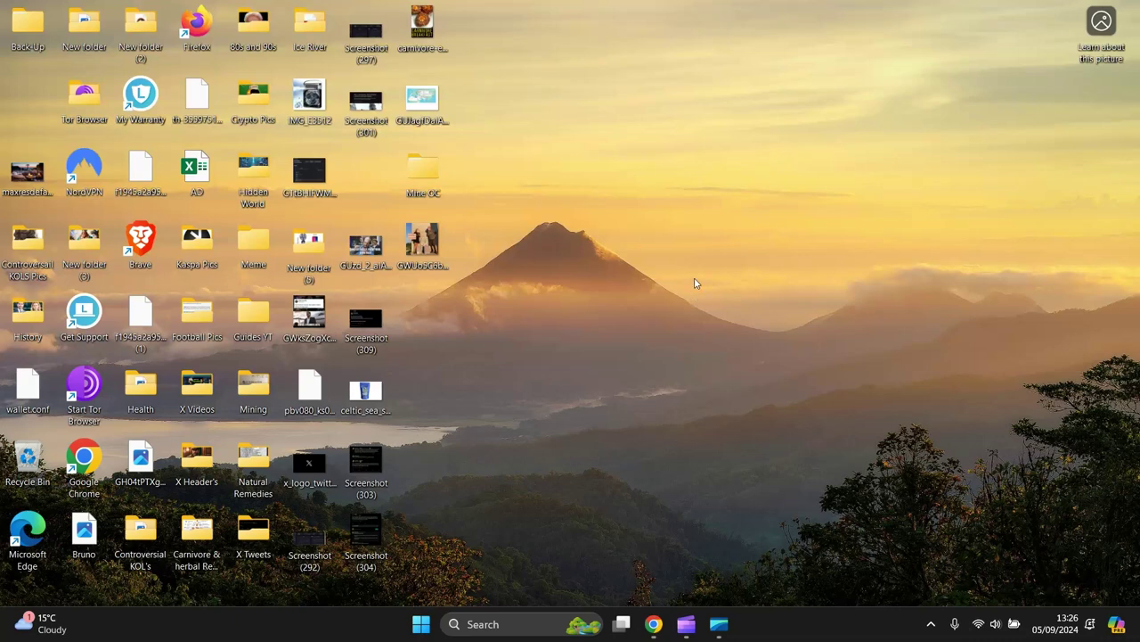
Step: Open the Mouse page under Bluetooth & devices in Windows Settings, check the option for scrolling inactive windows, and close Settings
click(422, 626)
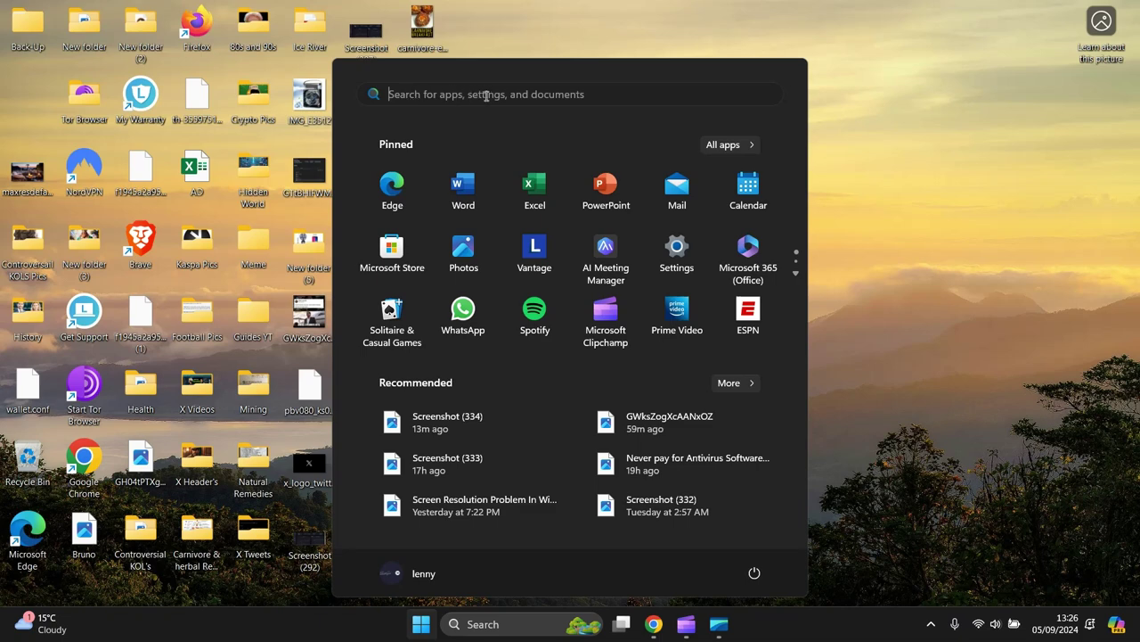
click(676, 250)
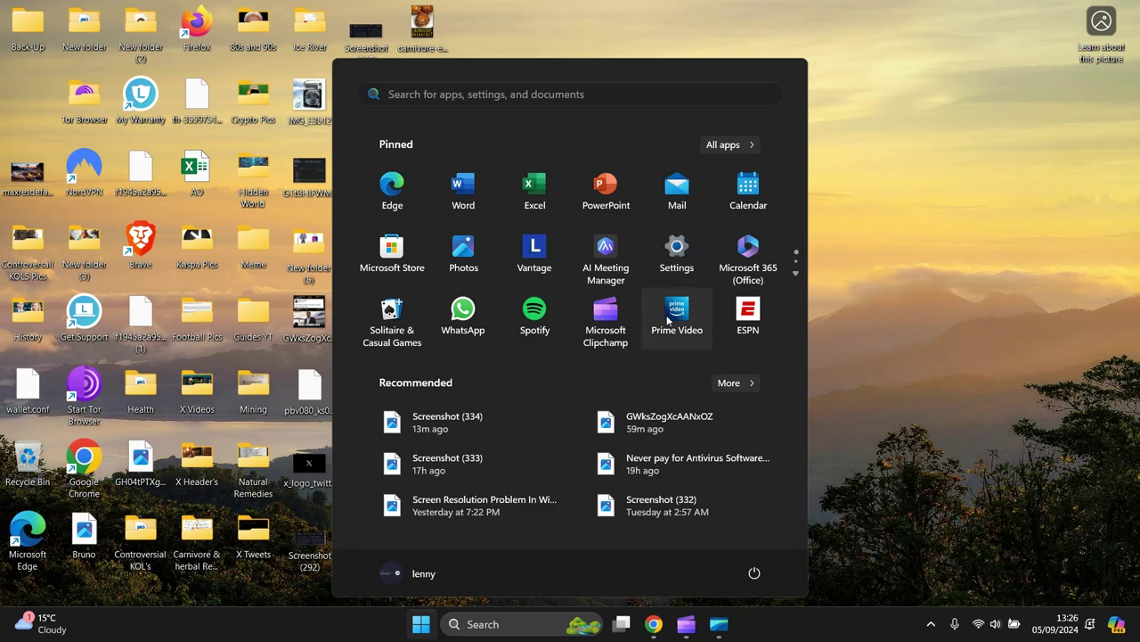
click(673, 249)
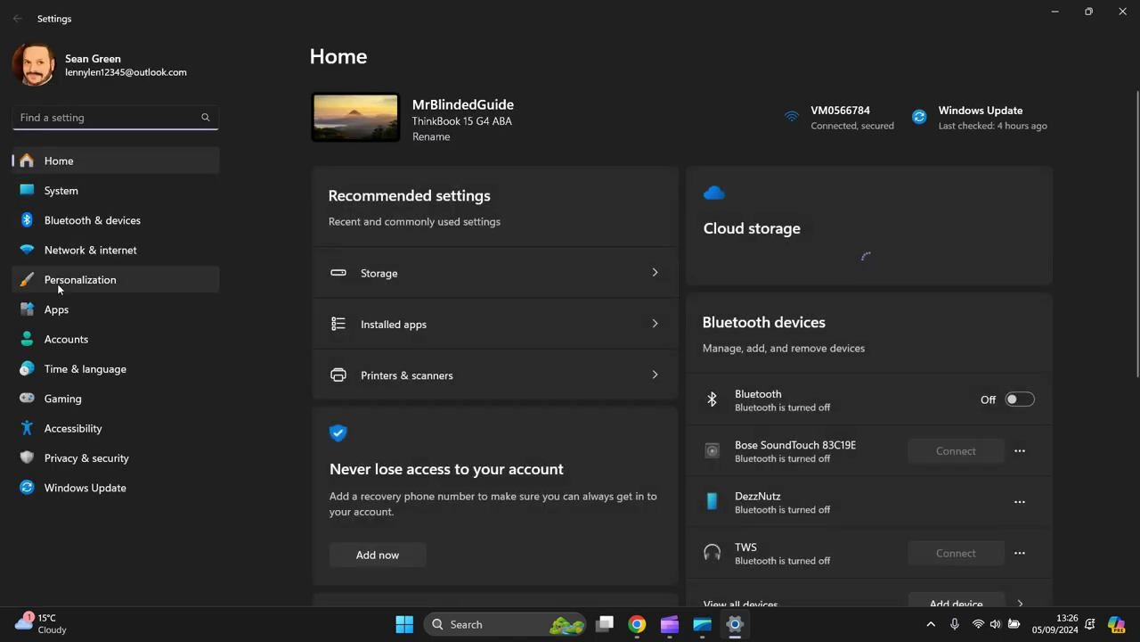
click(69, 219)
scroll(718, 397, down, 5)
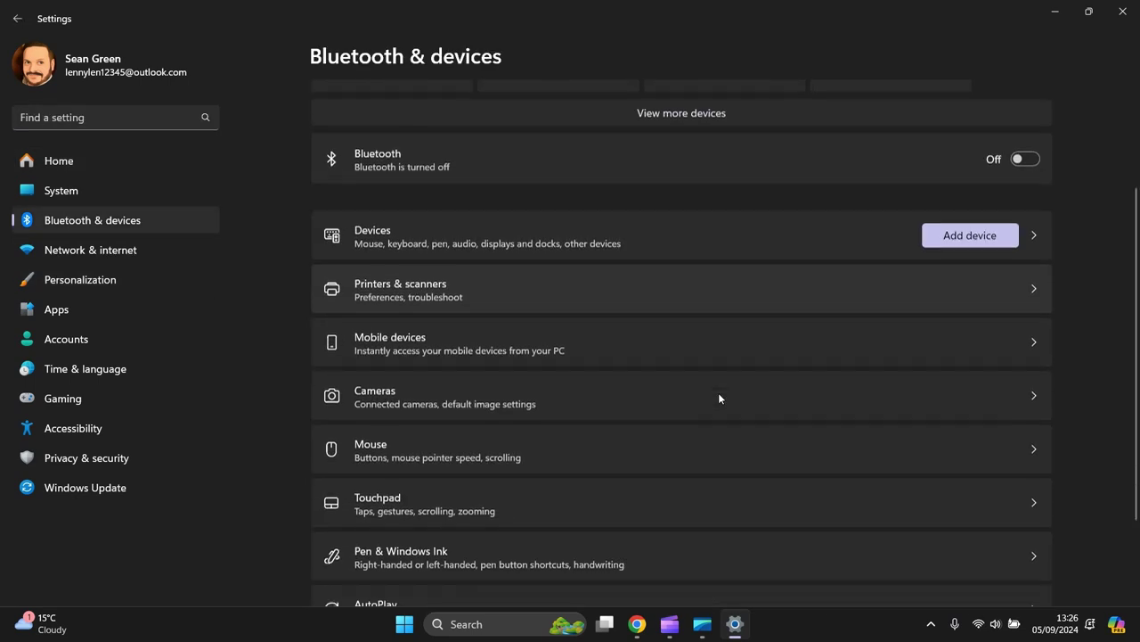
click(590, 368)
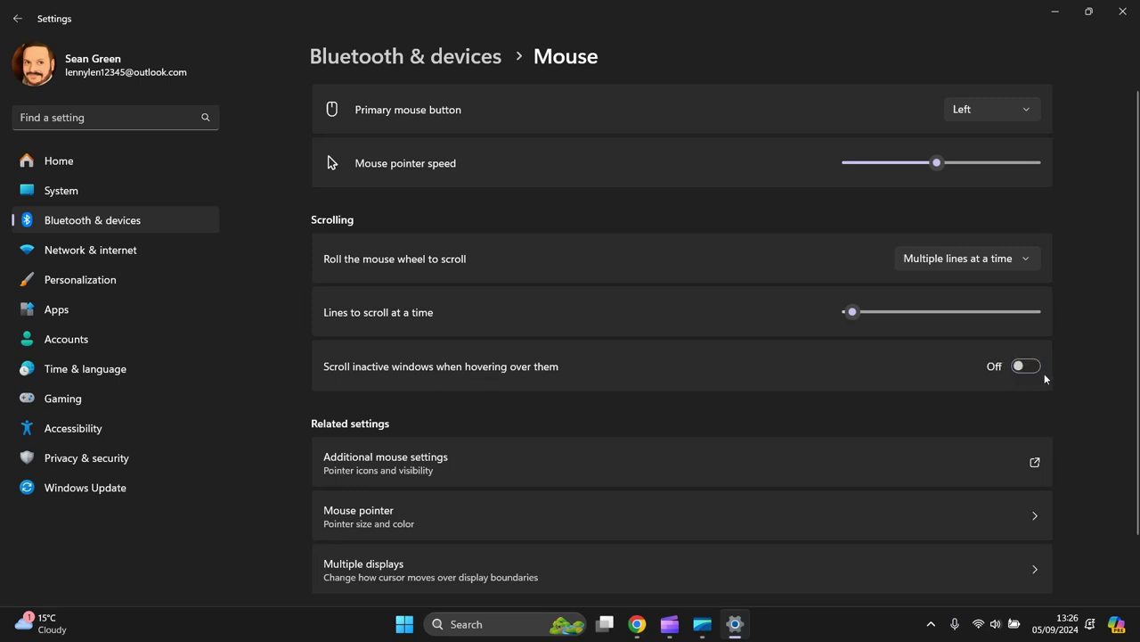
click(1123, 12)
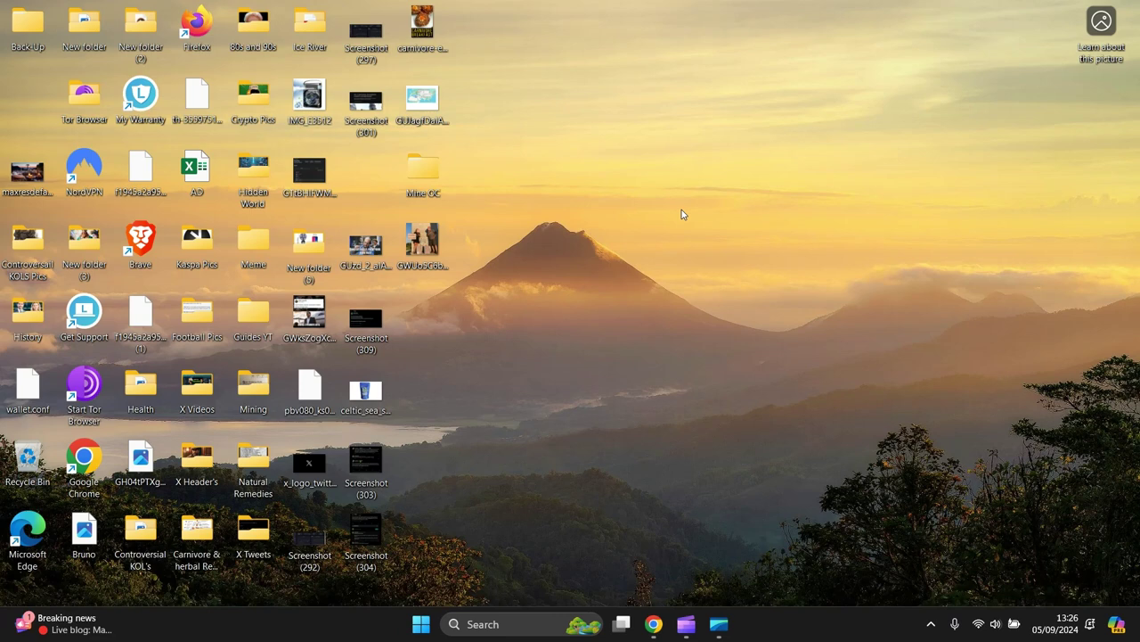
Step: Open the Mouse Properties dialog by running main.cpl and move it to the middle of the desktop
right_click(423, 625)
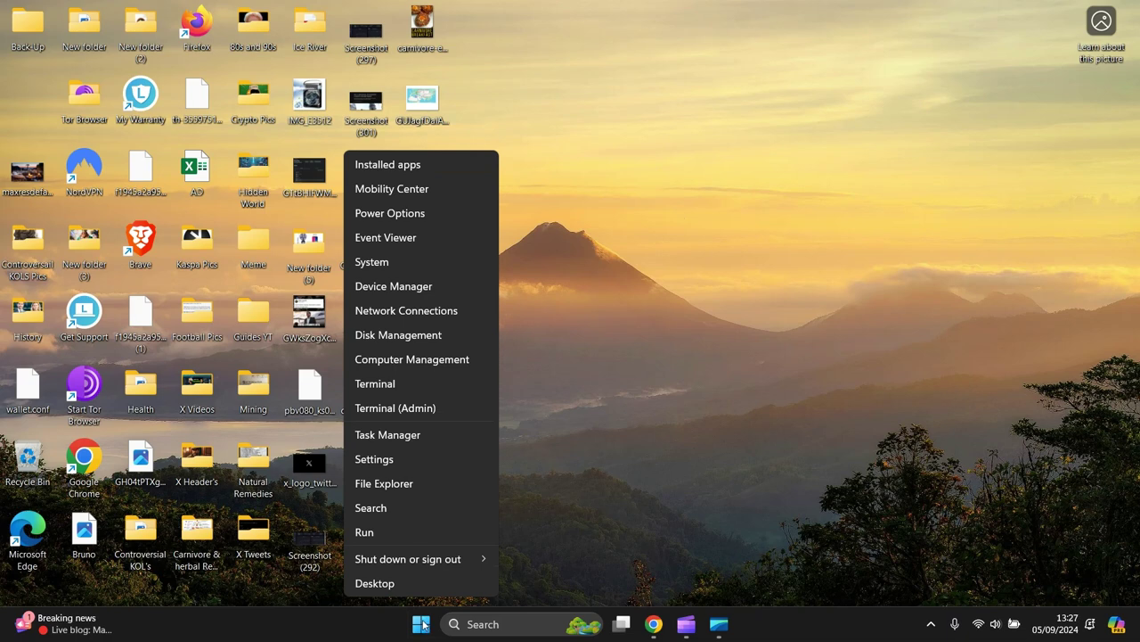
click(385, 531)
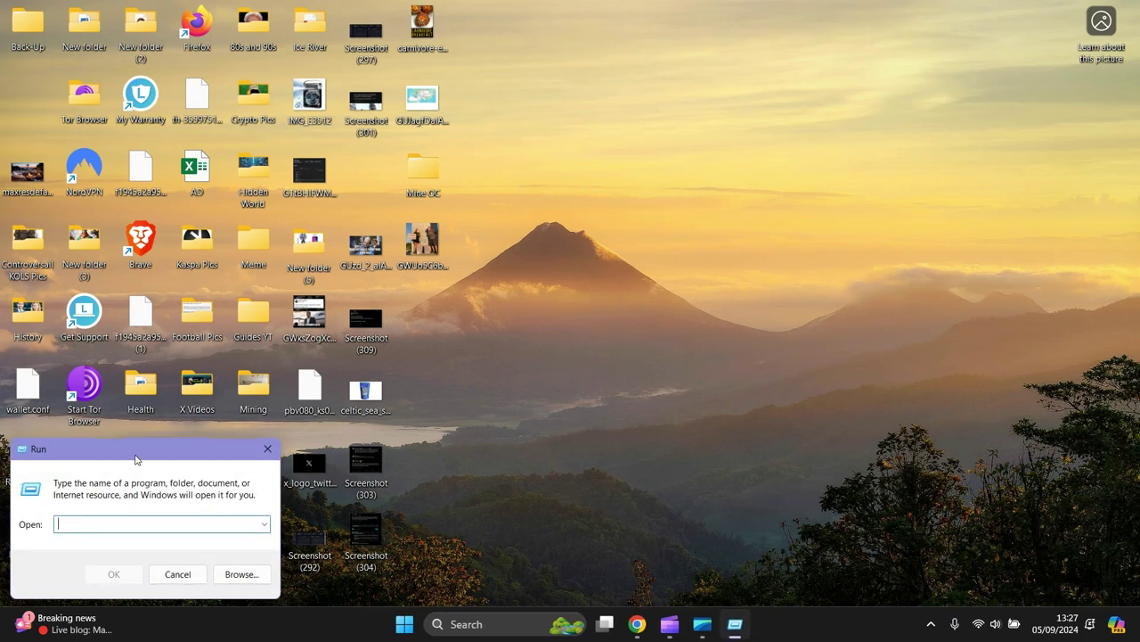
drag(139, 455, 581, 275)
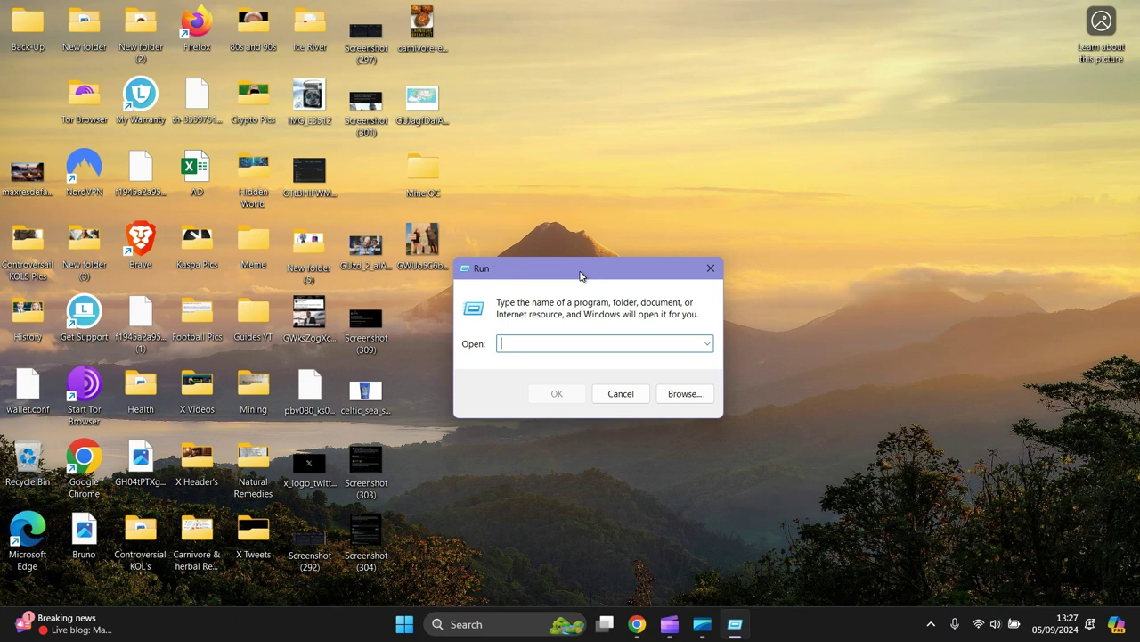
drag(580, 276, 577, 259)
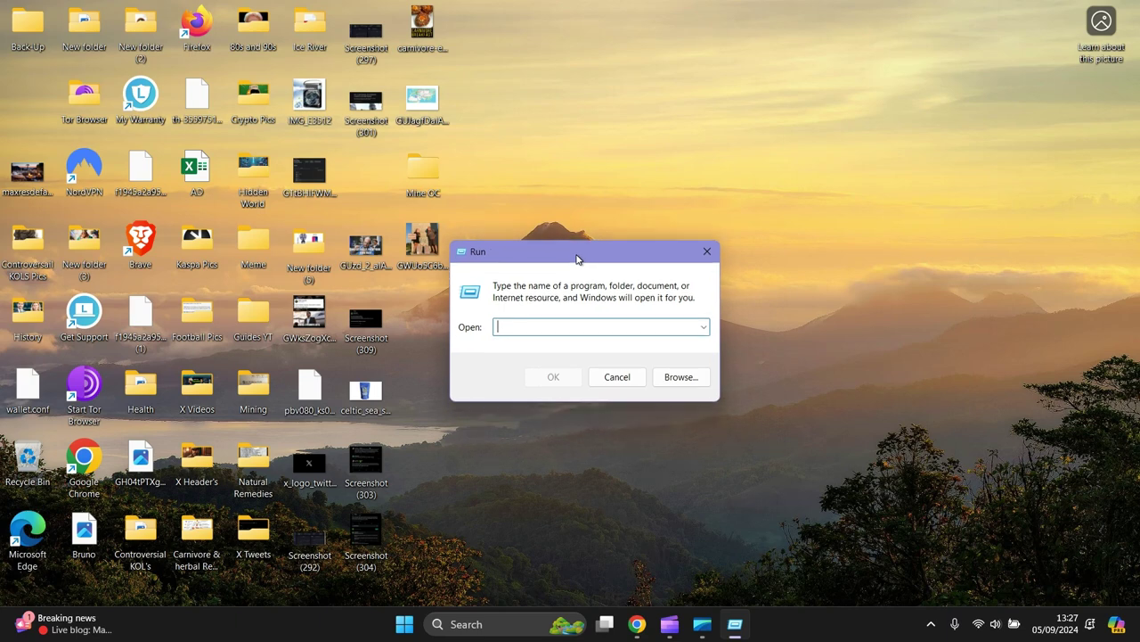
text(main.cpl)
click(549, 382)
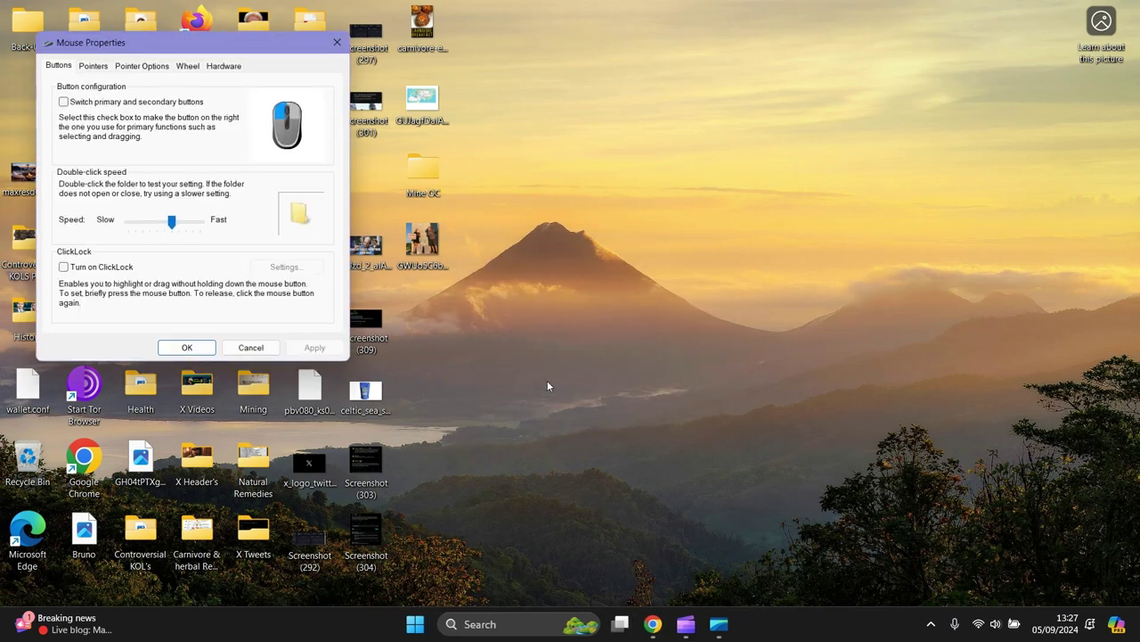
drag(197, 46, 514, 132)
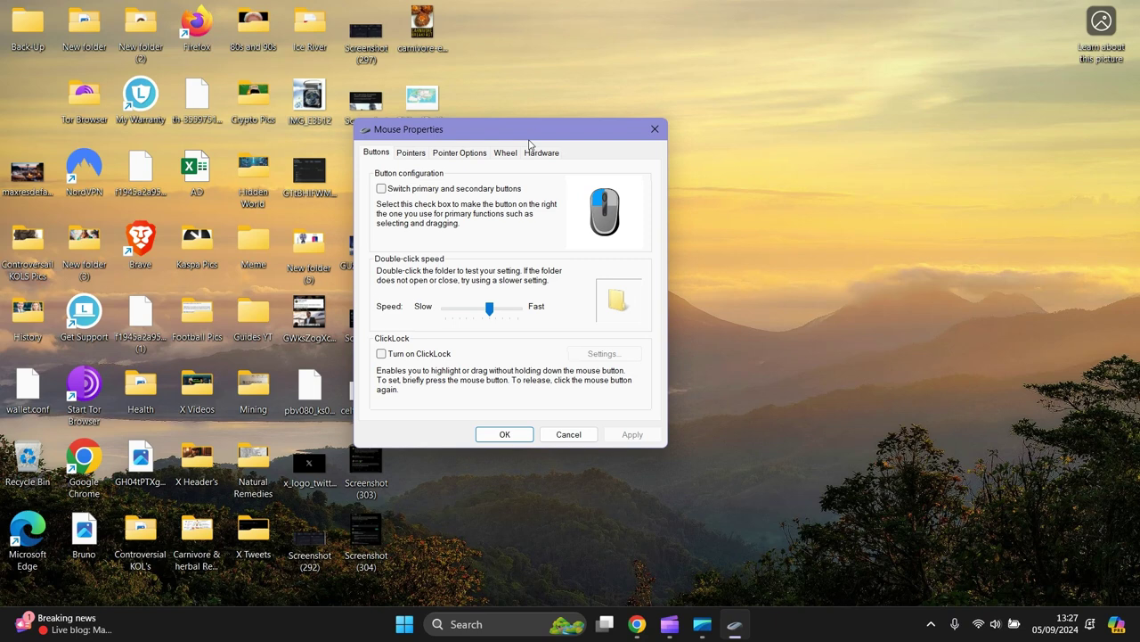
Step: Review the pointer scheme's cursors, make sure pointer trails are turned off in the pointer options, and apply the mouse properties
click(412, 153)
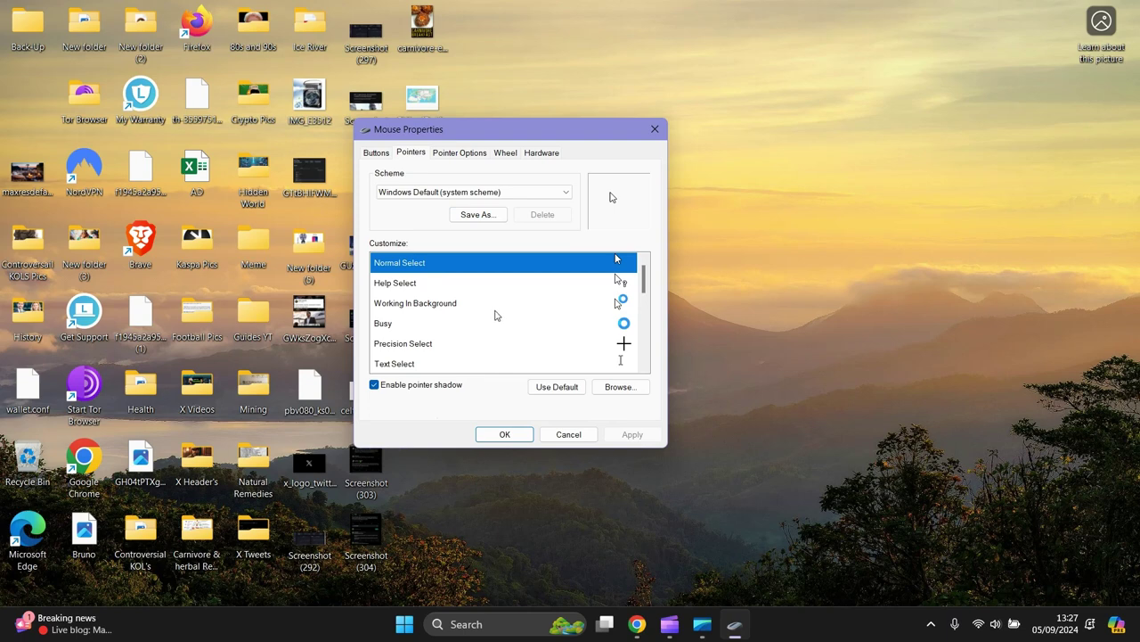
key(Down)
key(Down)
key(Up)
key(Up)
click(470, 154)
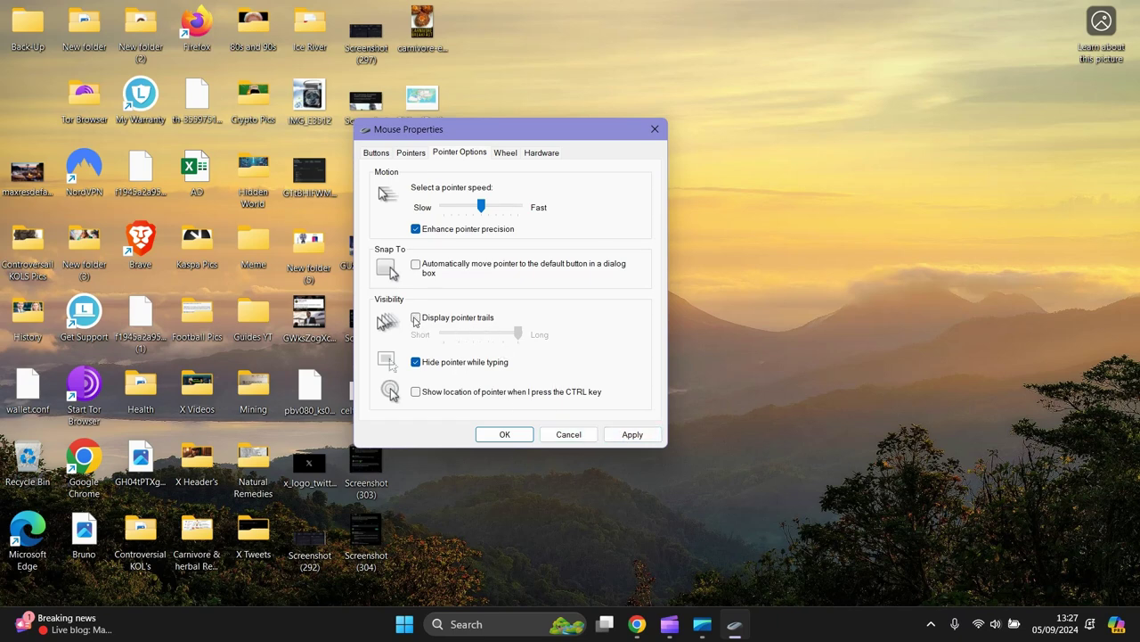
click(634, 436)
click(505, 437)
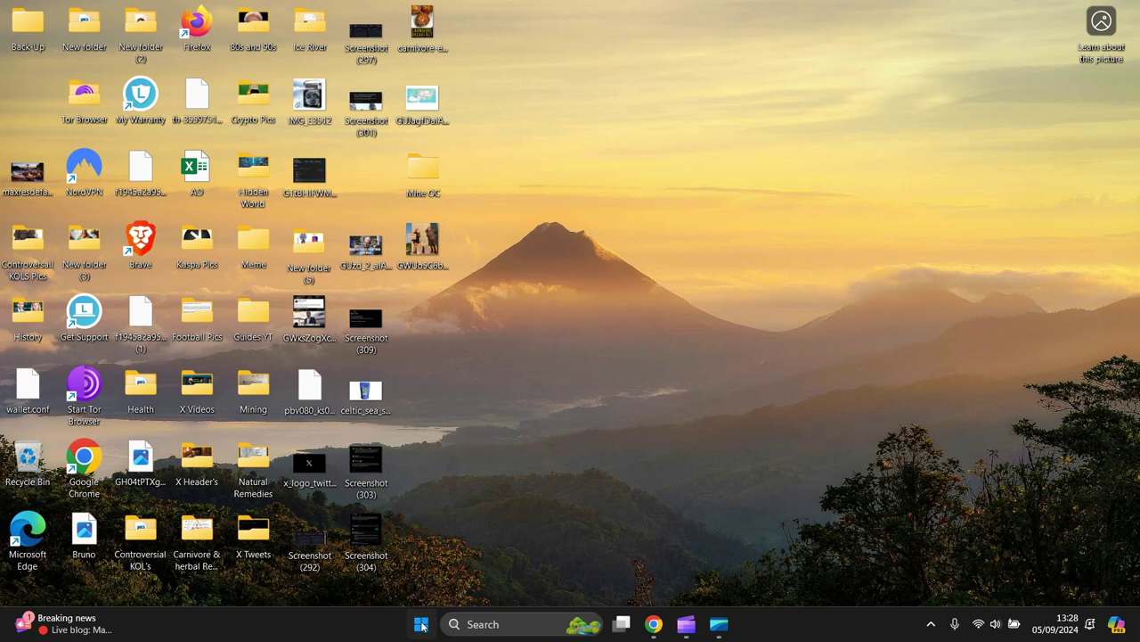
Step: Open Device Manager and expand the mice and other pointing devices category
right_click(422, 625)
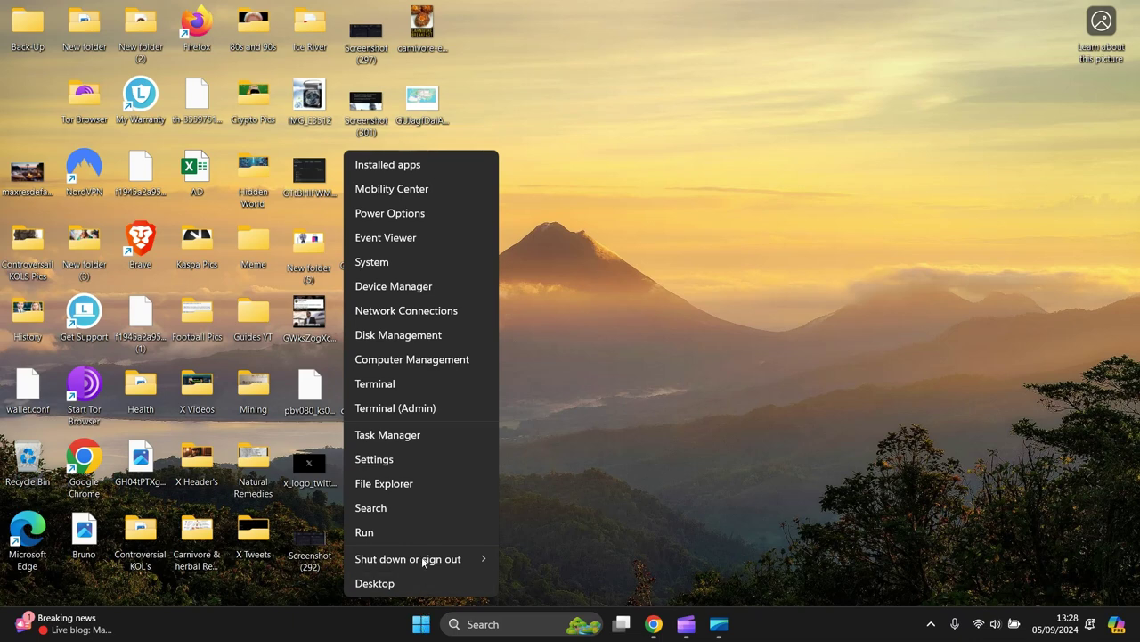
click(414, 283)
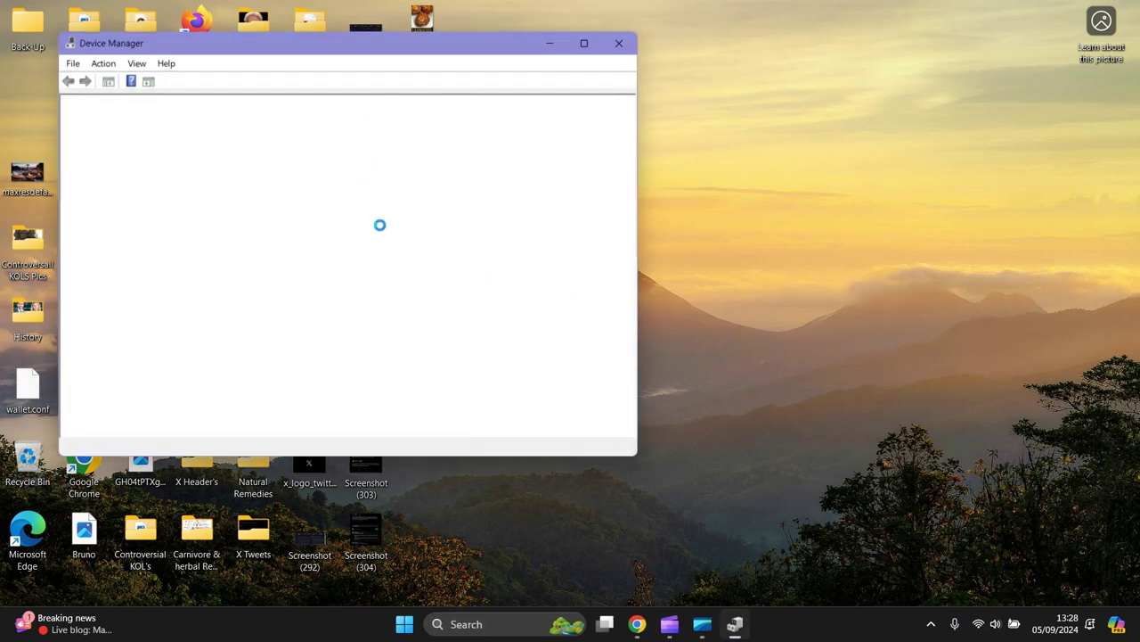
drag(356, 50, 546, 104)
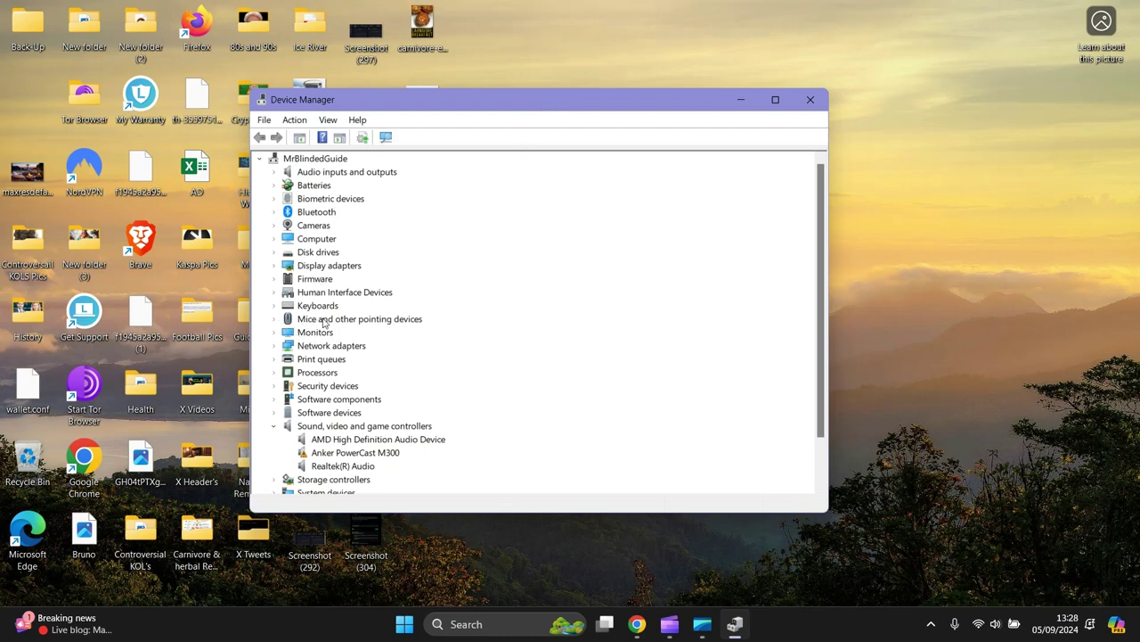
click(275, 319)
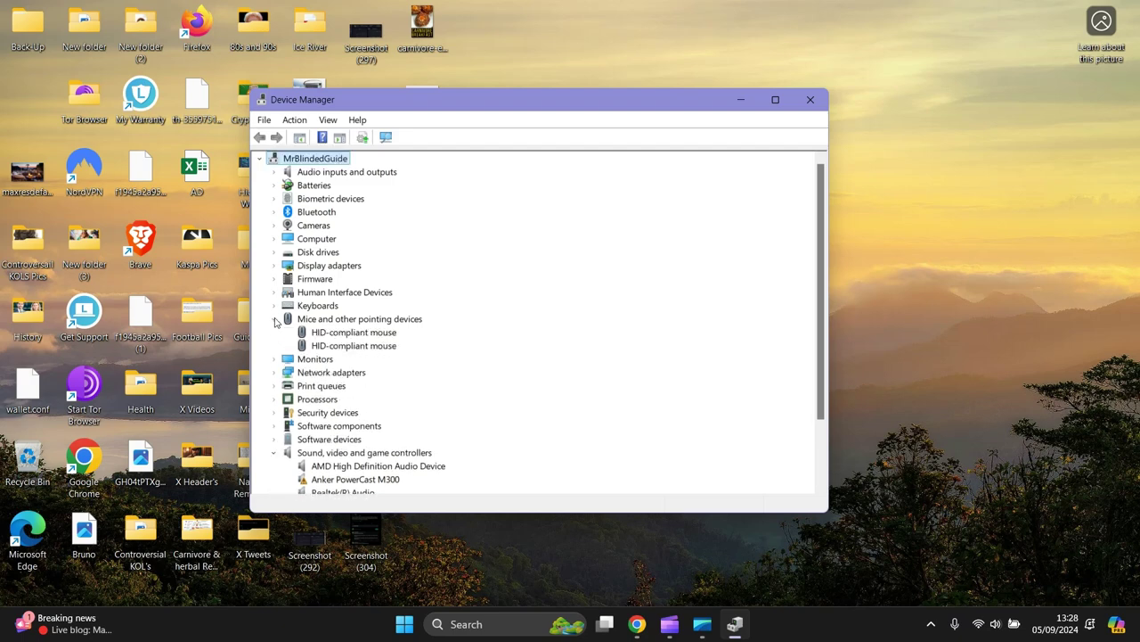
Step: Search automatically for an updated driver for the first HID-compliant mouse, and close the wizard and Device Manager
right_click(340, 326)
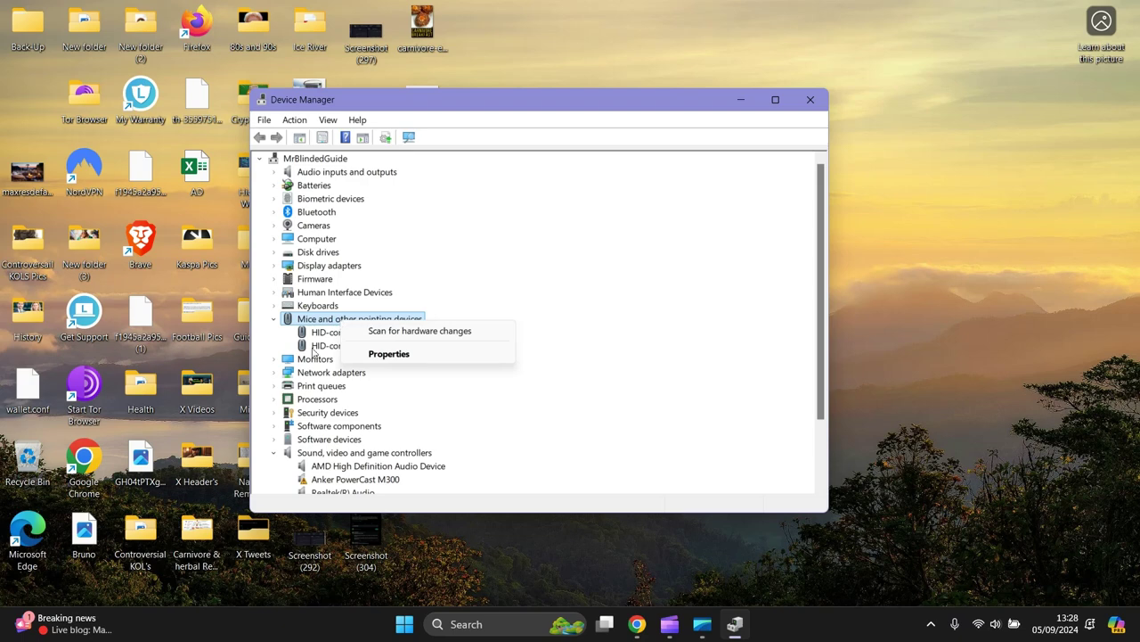
right_click(325, 335)
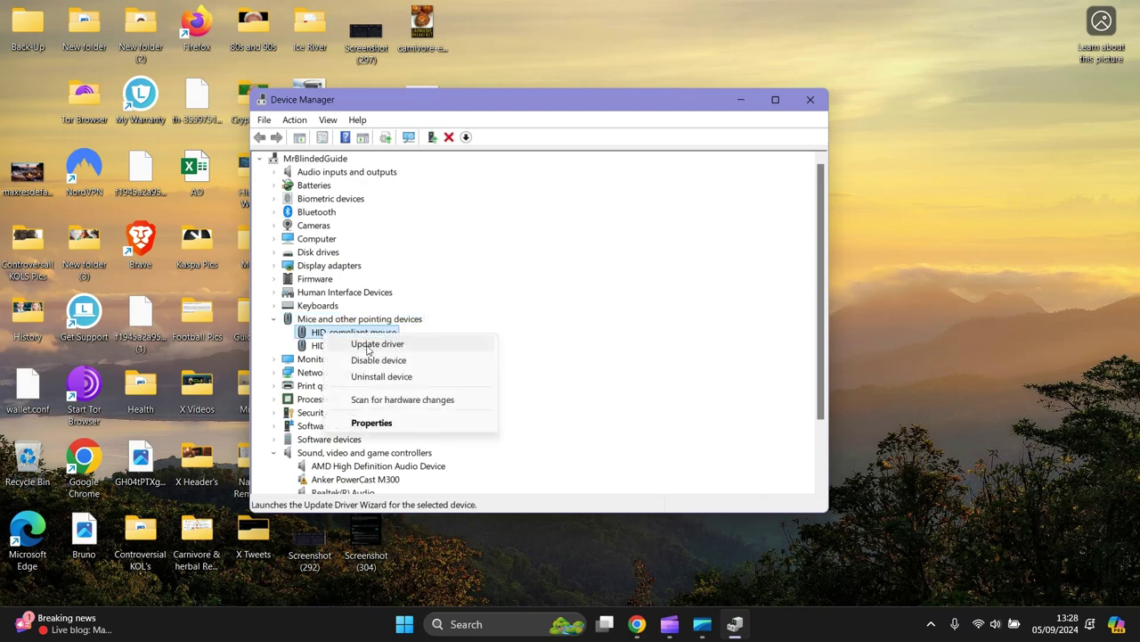
click(371, 345)
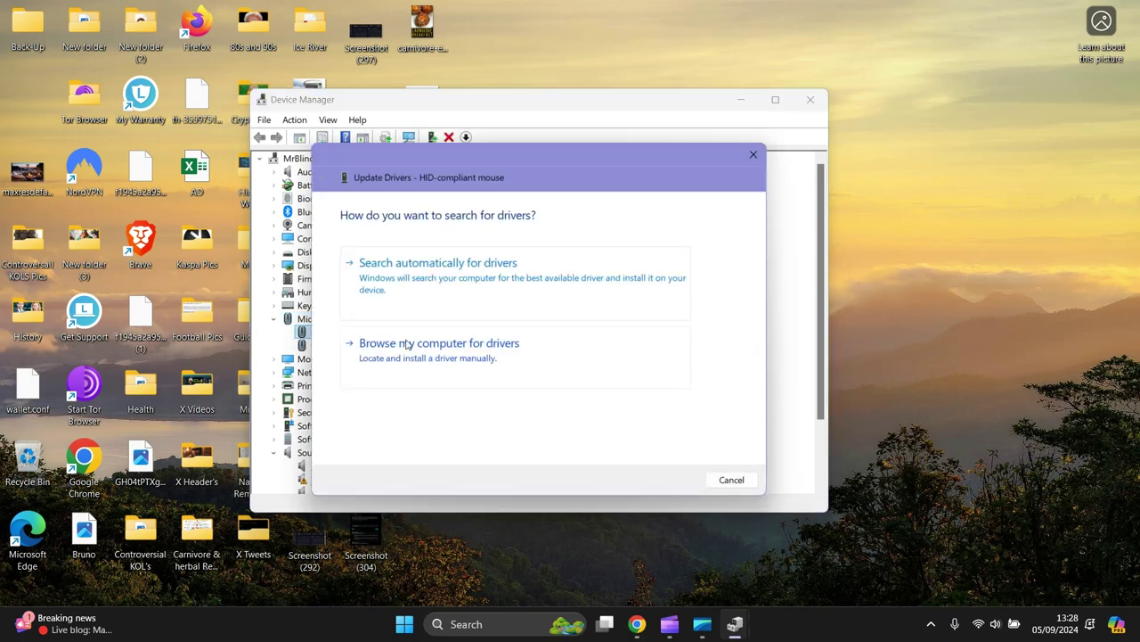
click(477, 285)
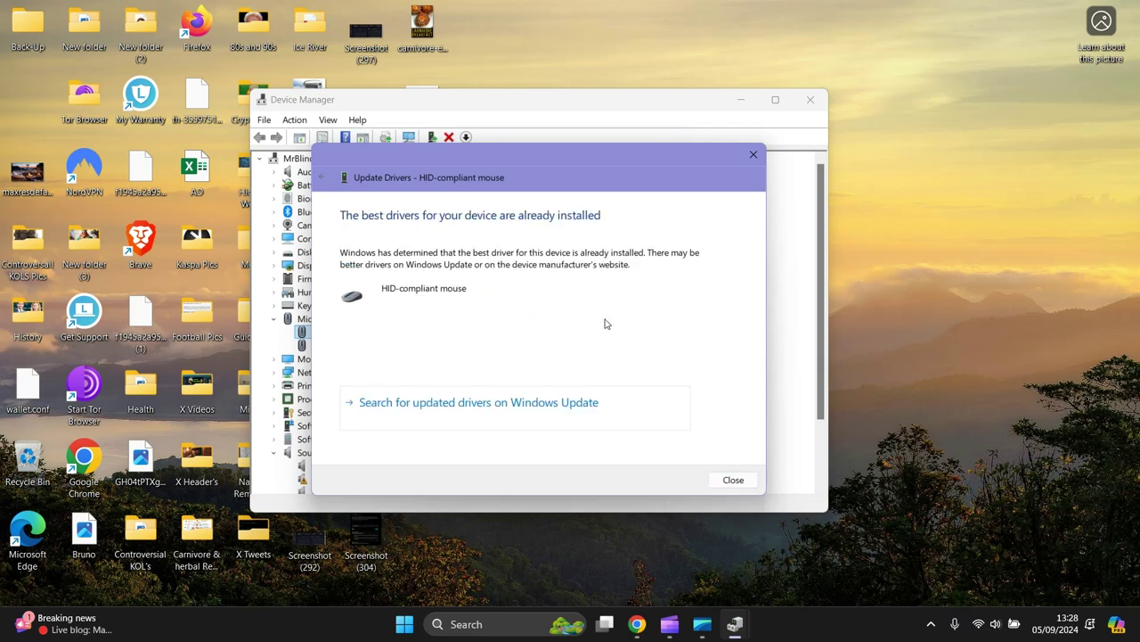
click(754, 156)
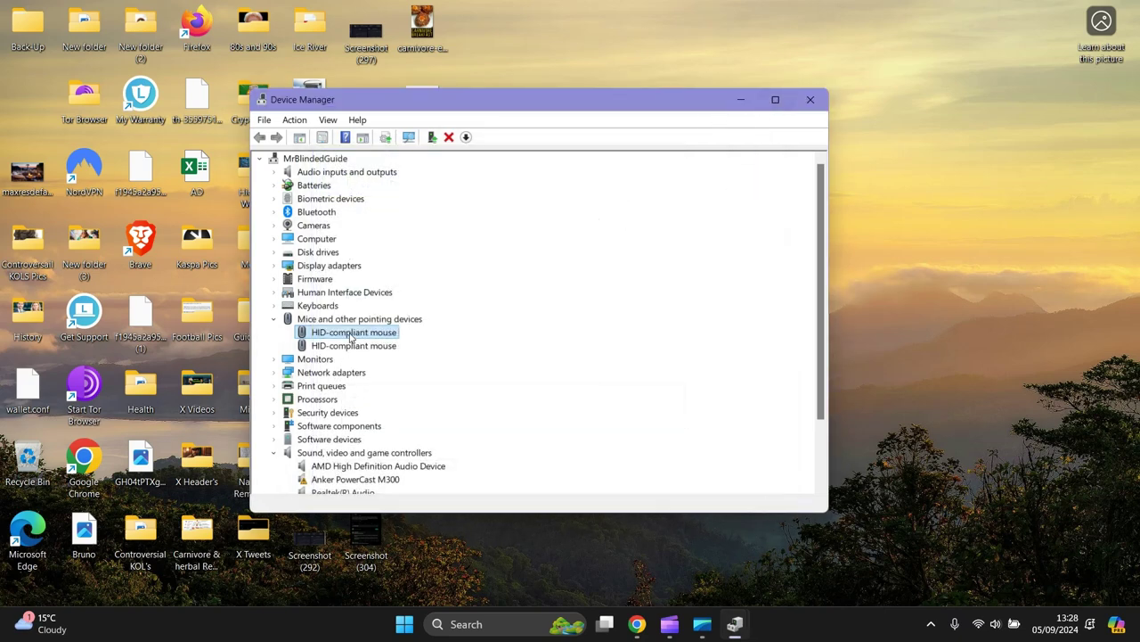
click(810, 100)
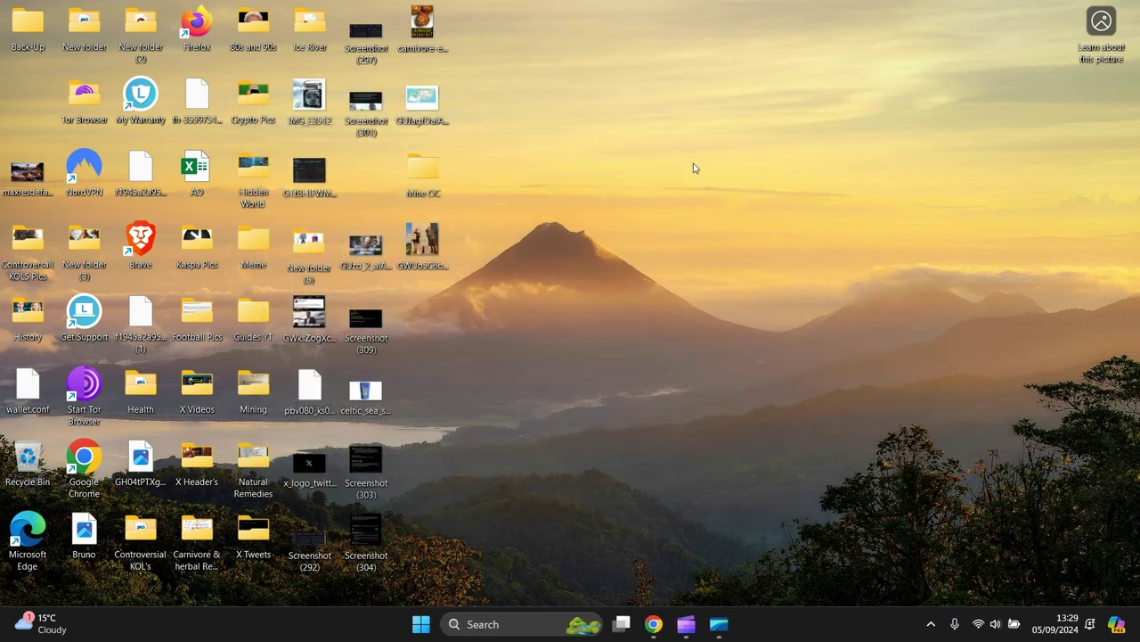
right_click(419, 627)
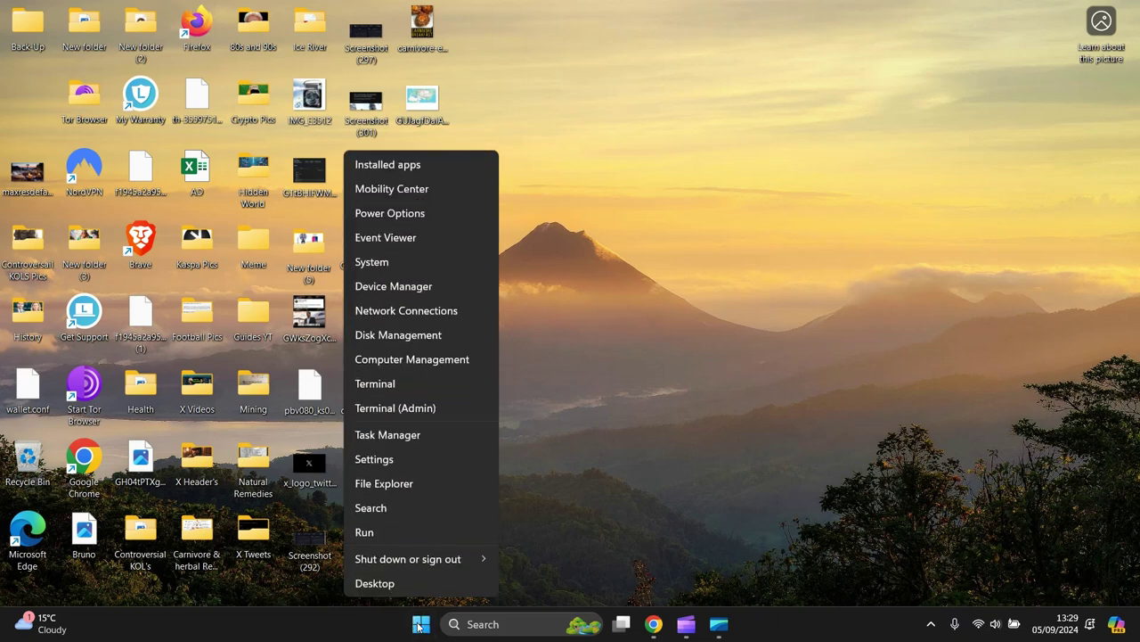
key(Escape)
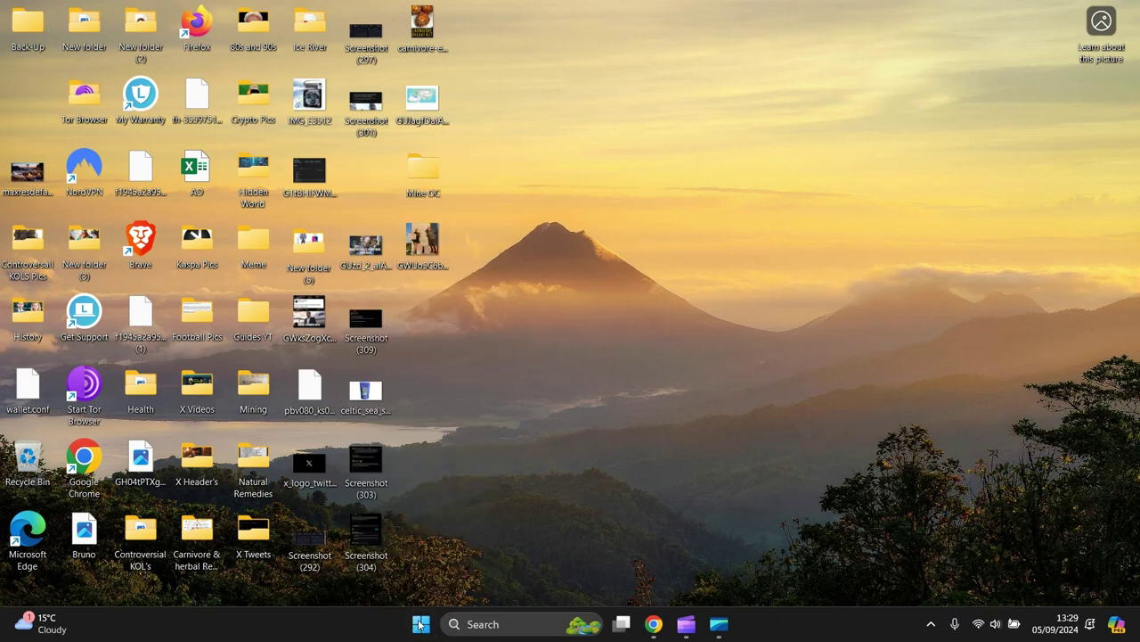